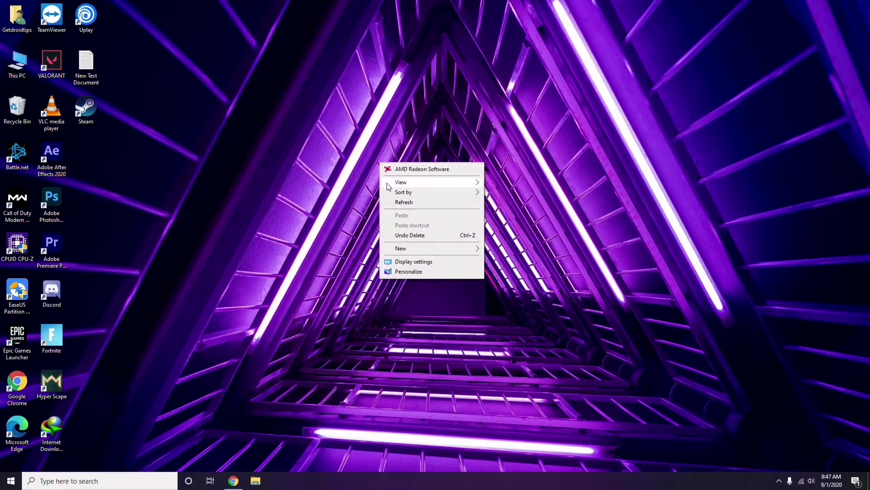
# Step: Refresh the desktop, then bring up the This PC shortcut menu
pyautogui.click(402, 203)
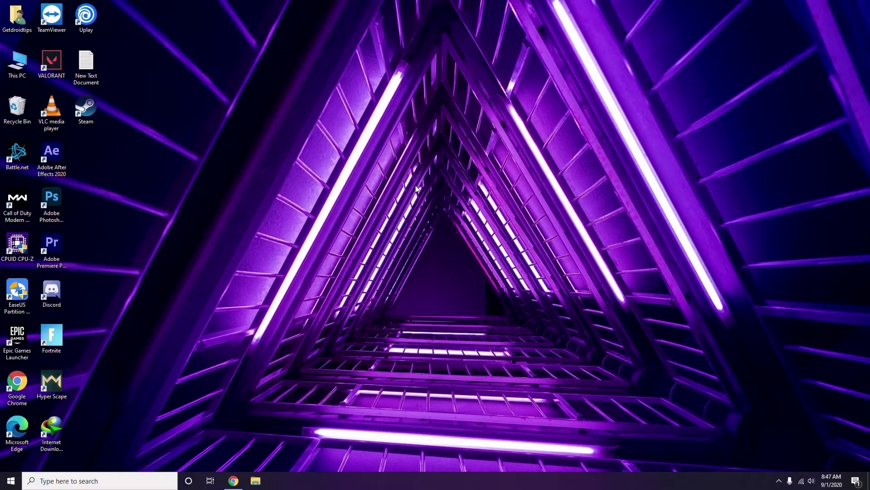
pyautogui.rightClick(330, 127)
pyautogui.click(352, 167)
pyautogui.rightClick(19, 76)
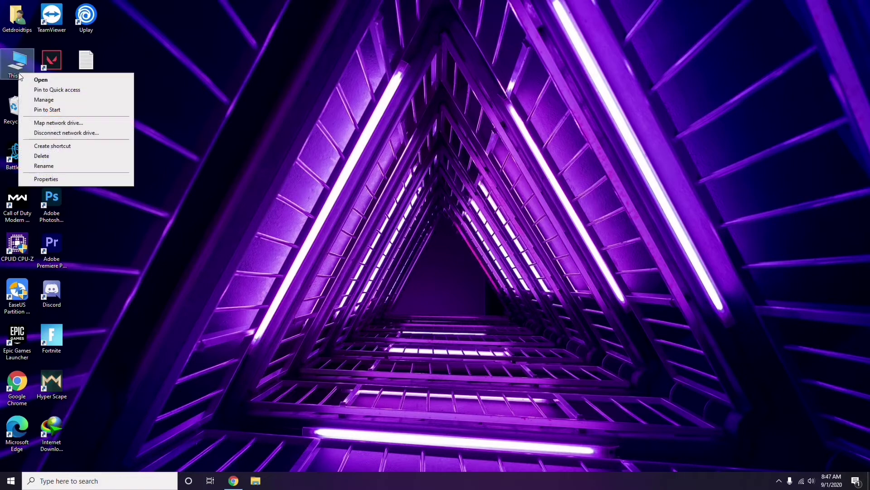
pyautogui.click(44, 100)
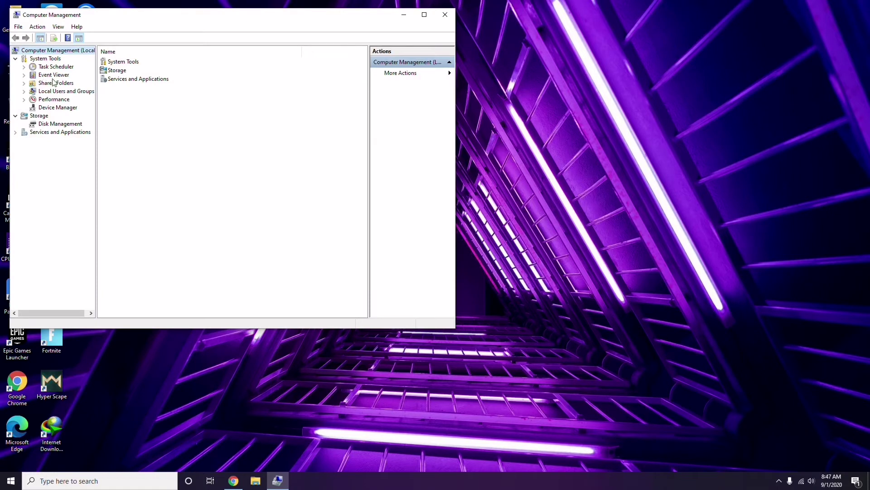
pyautogui.click(53, 107)
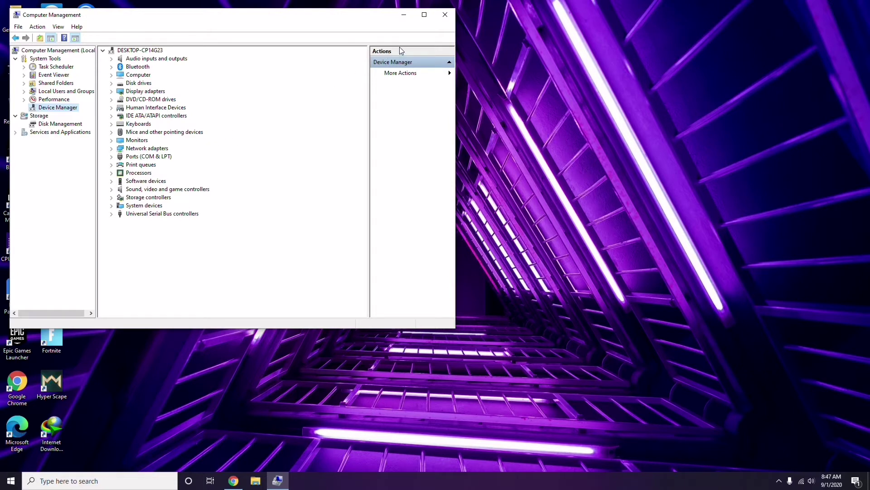
pyautogui.click(445, 15)
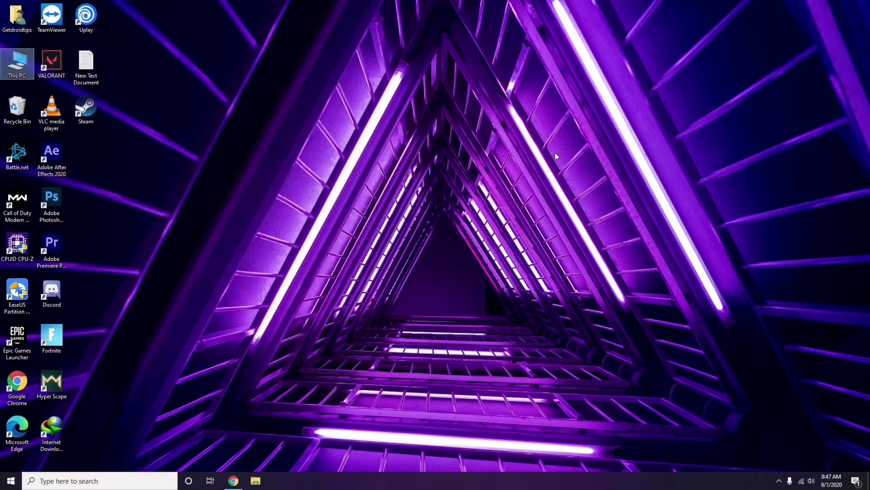
# Step: Check Radeon Software's System, Graphics, Display and Home tabs (driver 20.4.2, 20.8.2 available), then close it
pyautogui.click(780, 487)
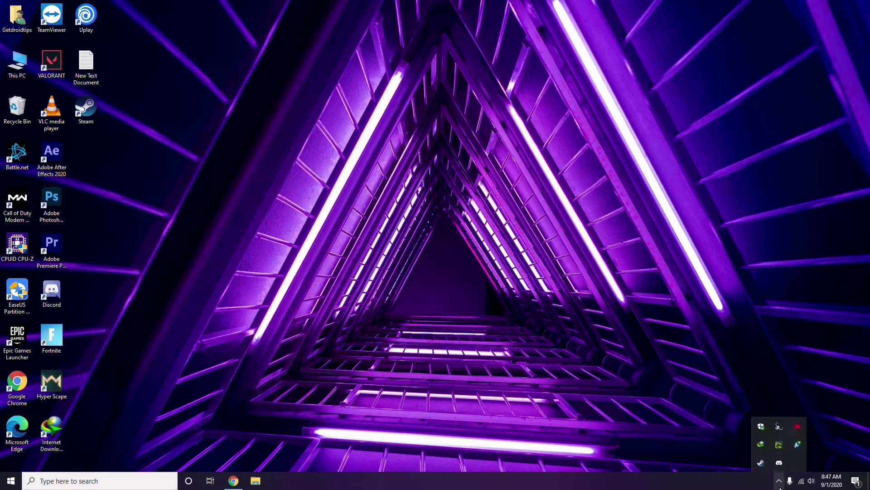
pyautogui.click(797, 427)
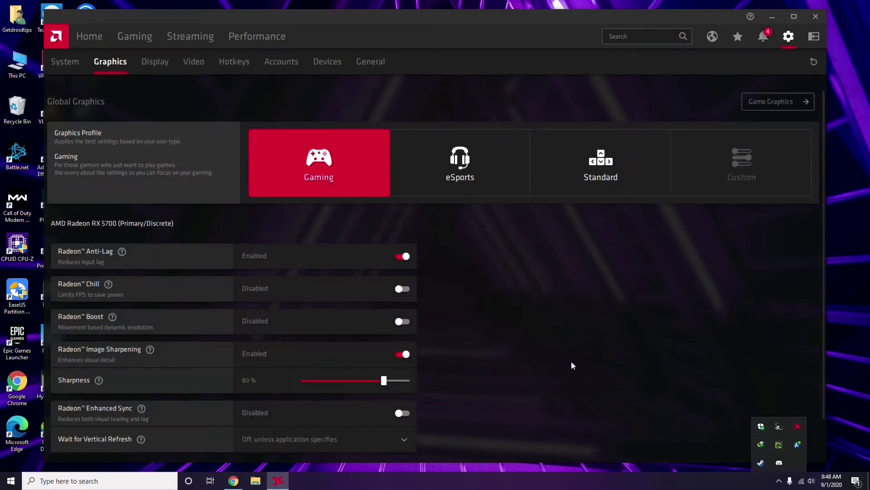
pyautogui.click(74, 64)
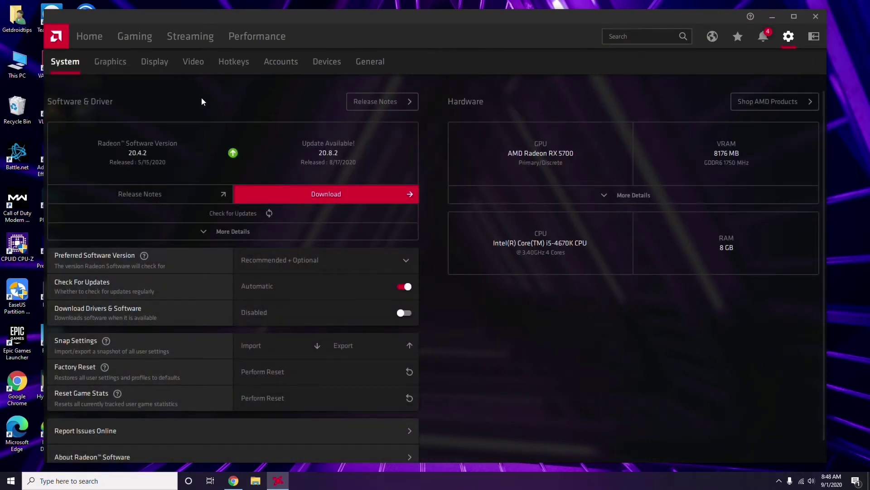
pyautogui.click(107, 64)
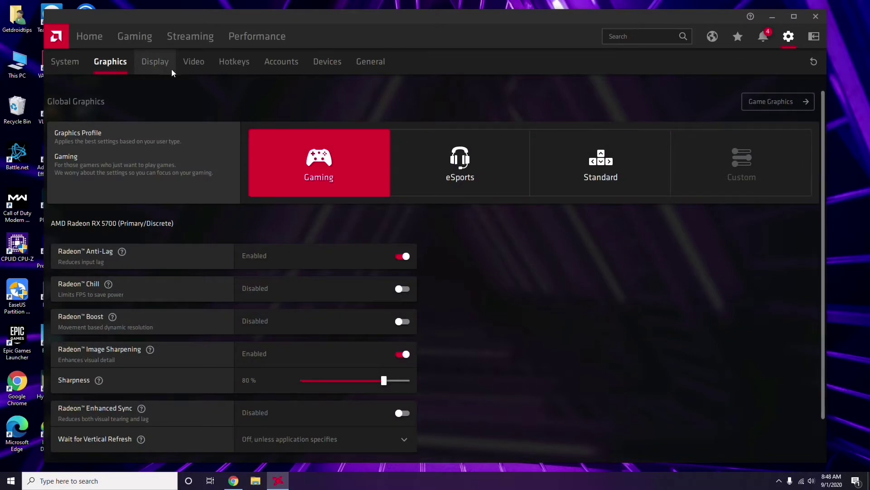
pyautogui.click(164, 69)
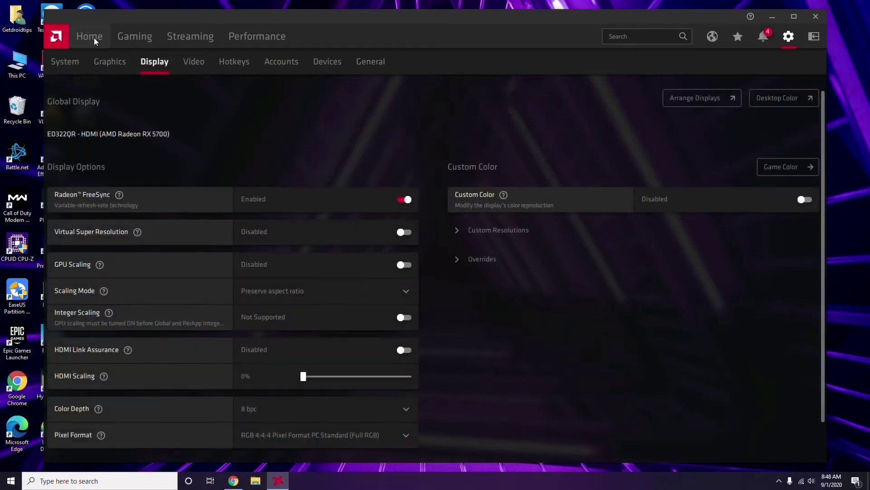
pyautogui.click(95, 40)
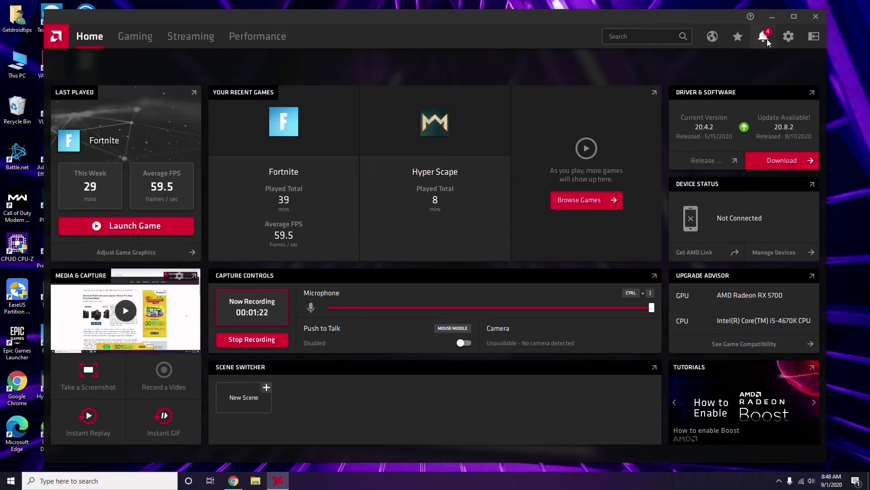
pyautogui.click(820, 18)
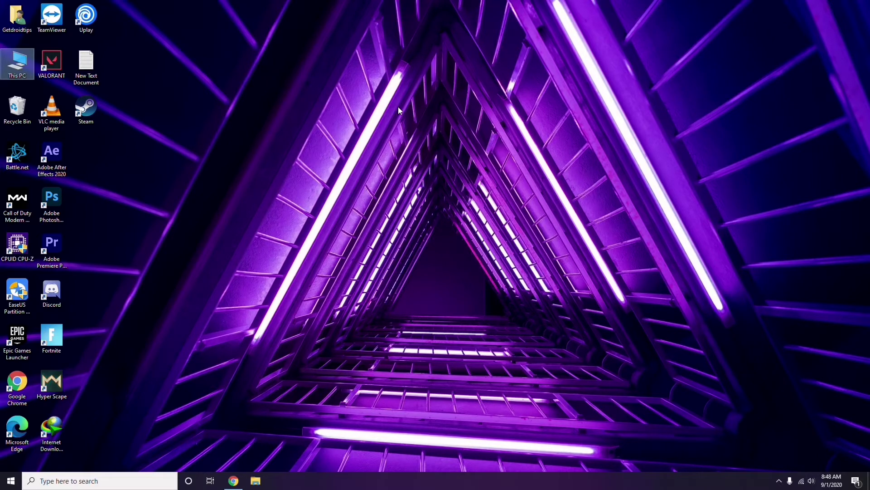
# Step: Refresh the desktop and launch Steam
pyautogui.rightClick(183, 117)
pyautogui.click(198, 160)
pyautogui.doubleClick(86, 111)
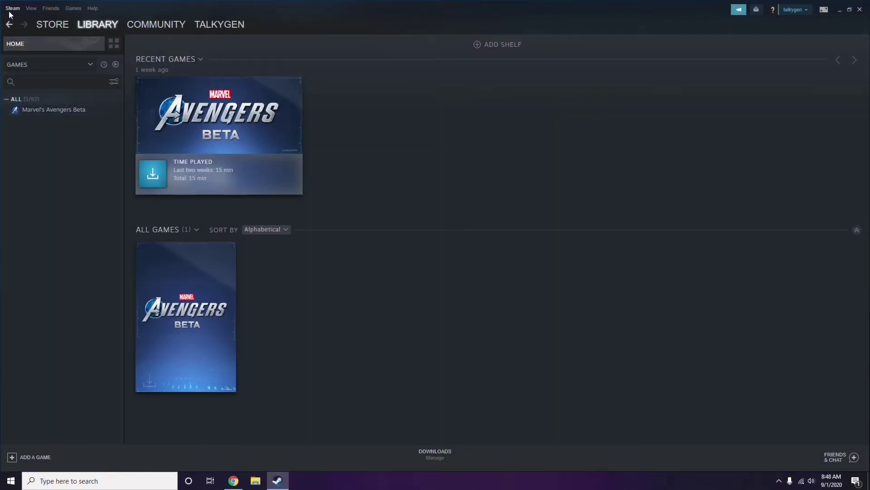
# Step: Disable the in-game Steam Overlay in Steam settings and save the change
pyautogui.click(12, 8)
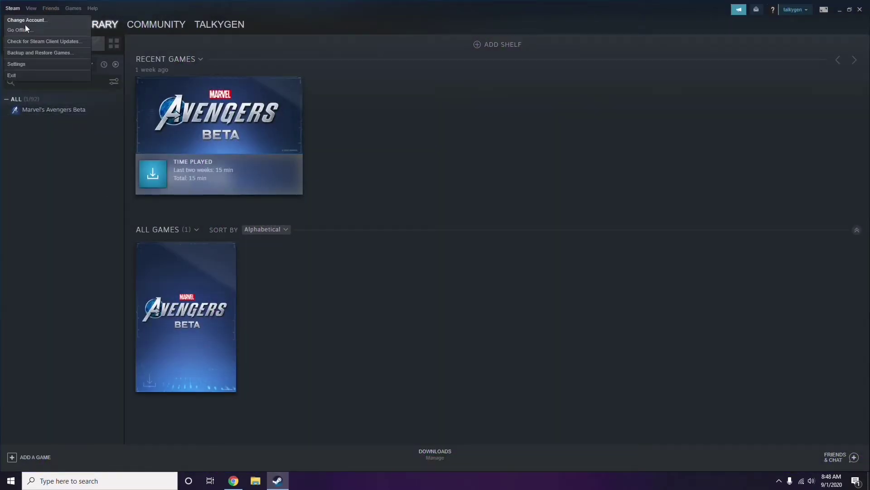
pyautogui.click(28, 63)
pyautogui.moveTo(529, 175); pyautogui.dragTo(483, 100)
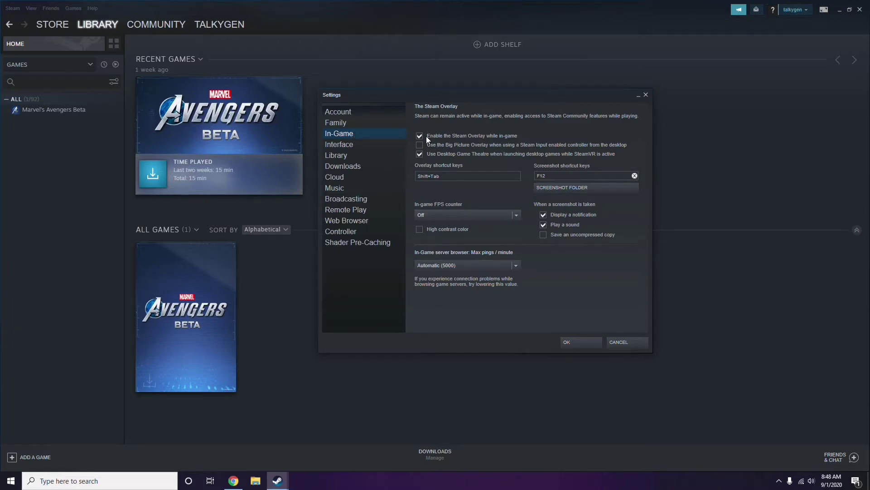
pyautogui.click(463, 136)
pyautogui.click(571, 342)
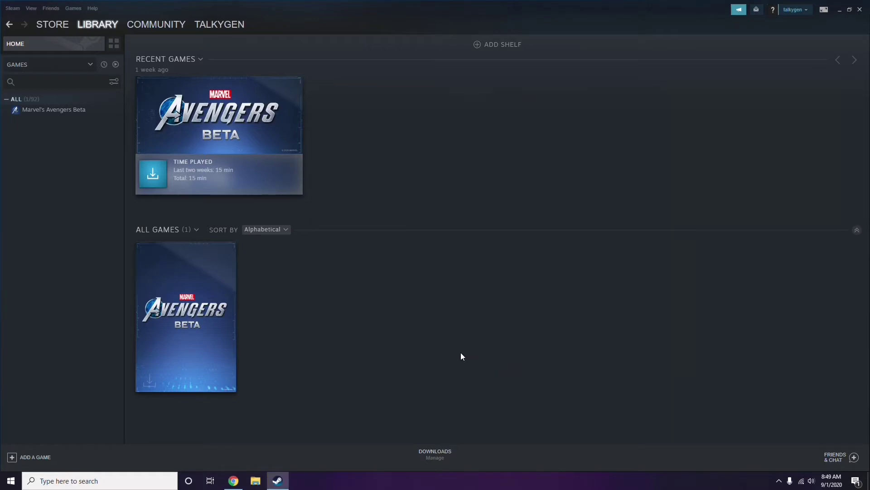
# Step: Close Steam and refresh the desktop
pyautogui.click(860, 10)
pyautogui.rightClick(354, 145)
pyautogui.click(377, 185)
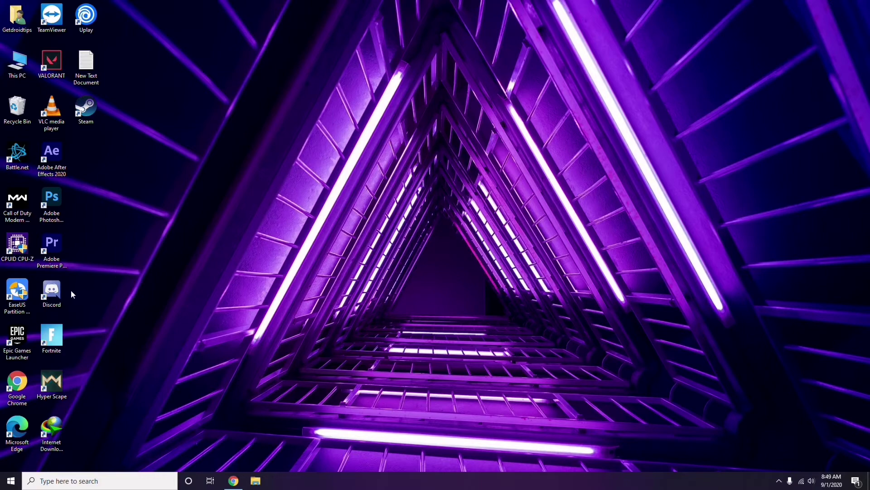
# Step: Launch Discord from its desktop shortcut and bring up User Settings on My Account
pyautogui.doubleClick(58, 288)
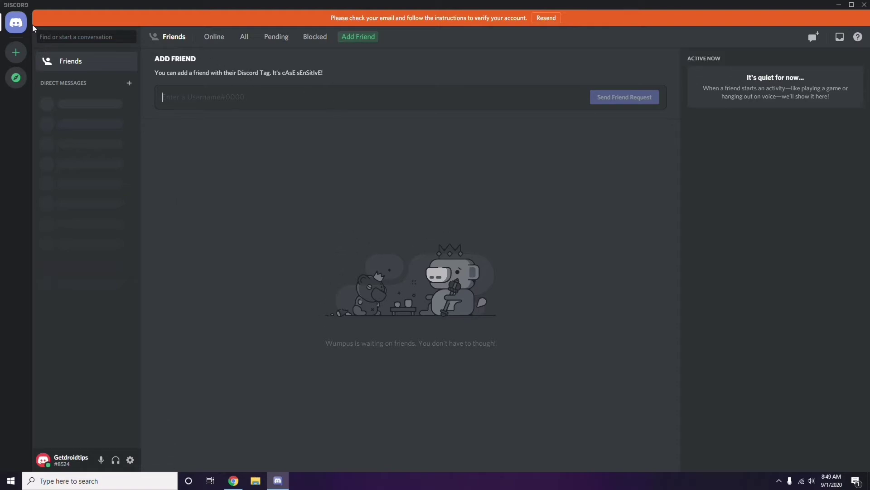
pyautogui.click(130, 460)
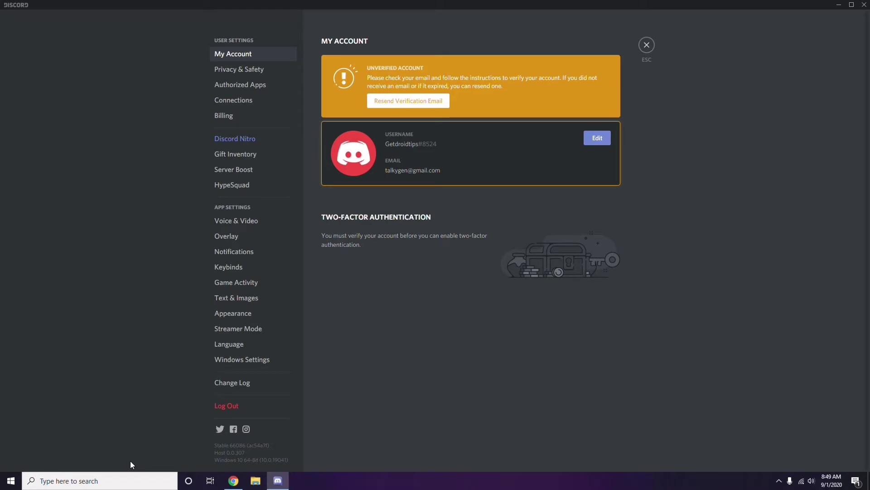
# Step: Switch off the OpenH264 Video Codec under Voice & Video's Advanced section
pyautogui.click(231, 221)
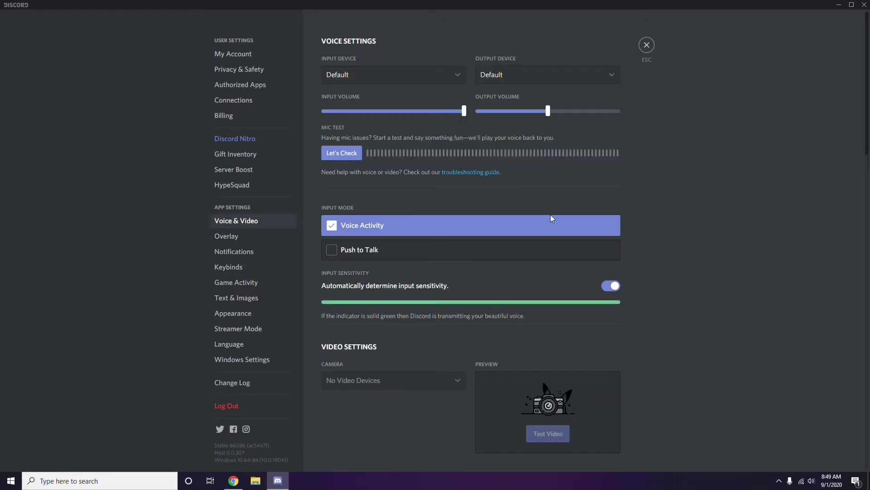
pyautogui.scroll(-8, 664, 219)
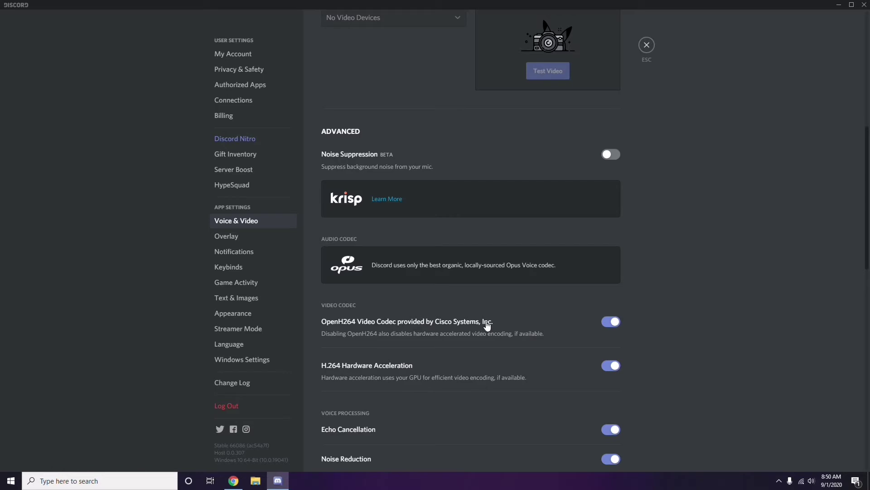
pyautogui.click(604, 324)
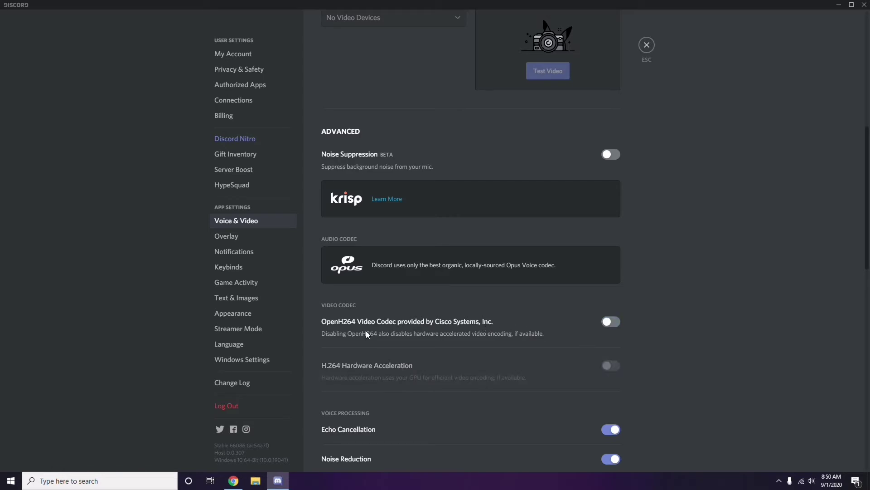
pyautogui.scroll(-3, 448, 326)
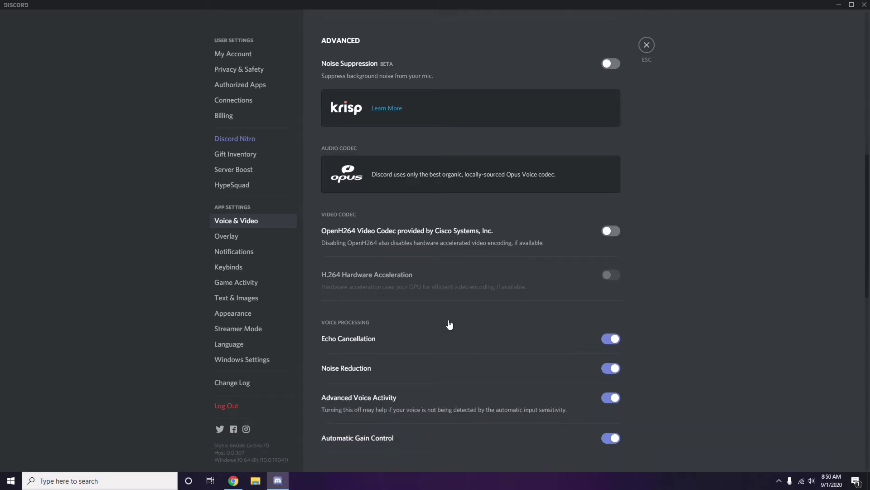
pyautogui.scroll(-5, 450, 325)
pyautogui.scroll(1, 450, 325)
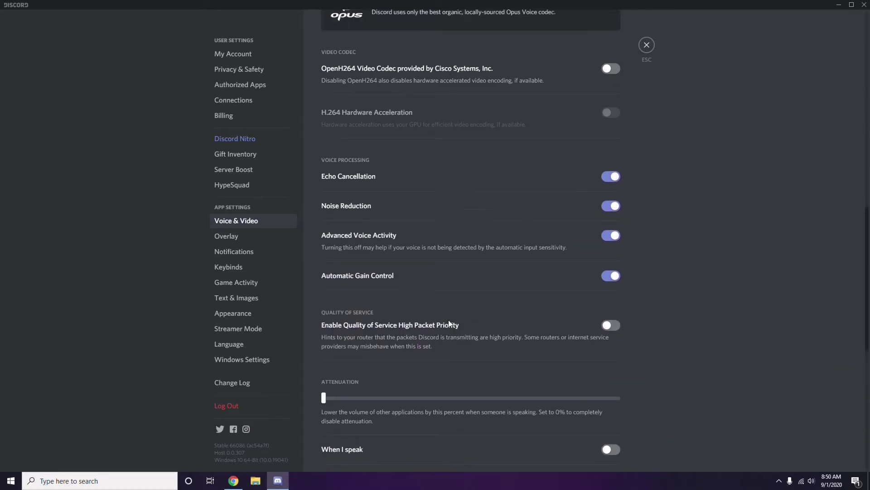
# Step: Switch off the Enable in-game overlay toggle on Discord's Overlay page
pyautogui.click(228, 238)
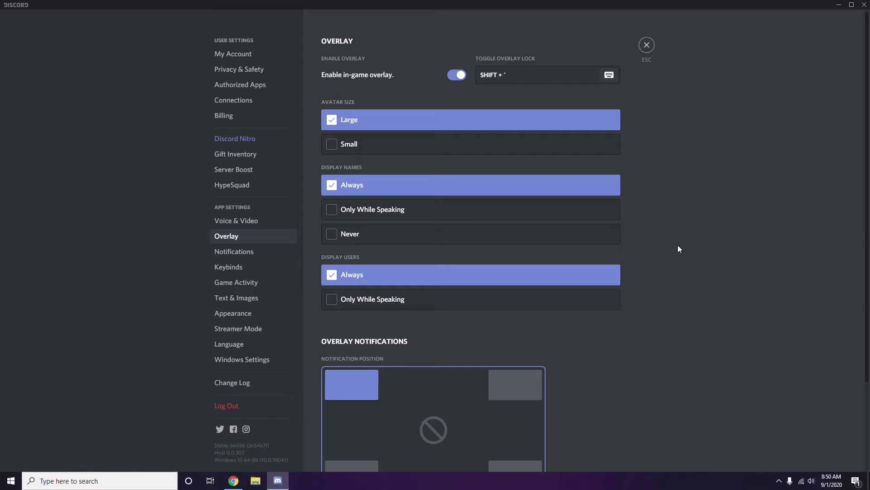
pyautogui.scroll(-1, 673, 238)
pyautogui.scroll(1, 673, 238)
pyautogui.click(453, 78)
# Step: Turn off Hardware Acceleration under Appearance, confirm the restart, and minimize Discord
pyautogui.click(240, 315)
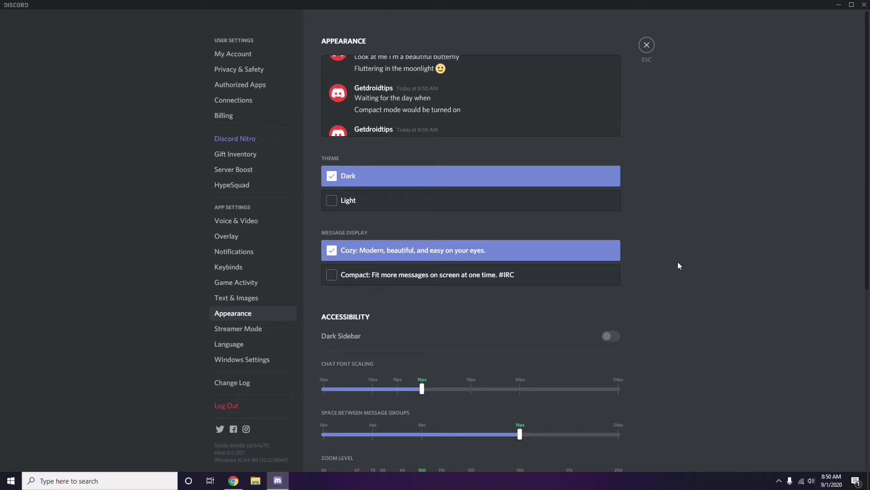
pyautogui.scroll(-6, 679, 265)
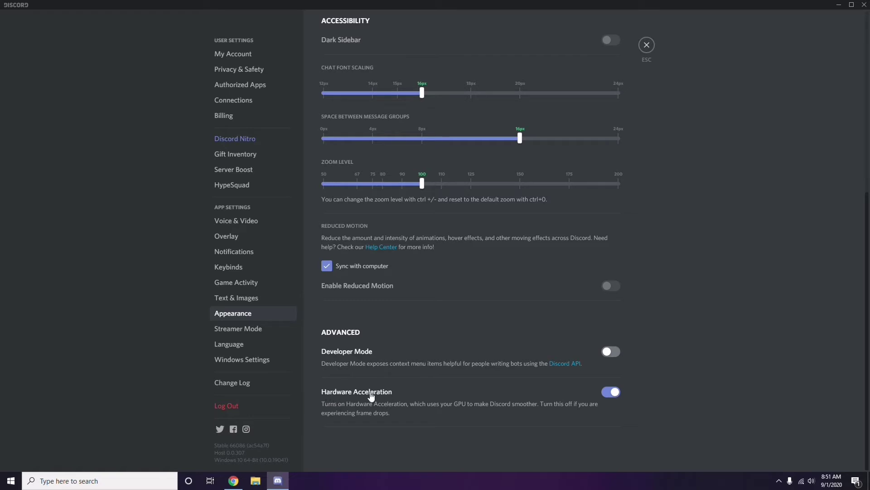
pyautogui.click(609, 392)
pyautogui.click(500, 268)
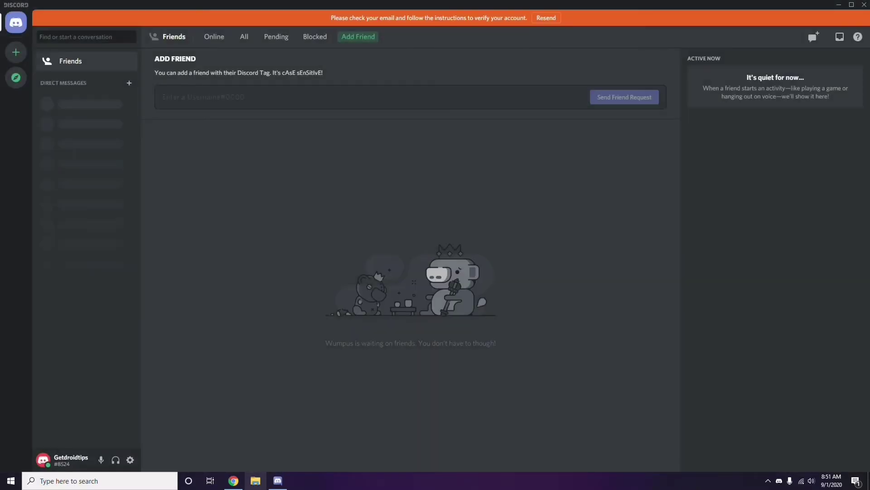
pyautogui.click(840, 6)
pyautogui.rightClick(345, 119)
pyautogui.click(368, 156)
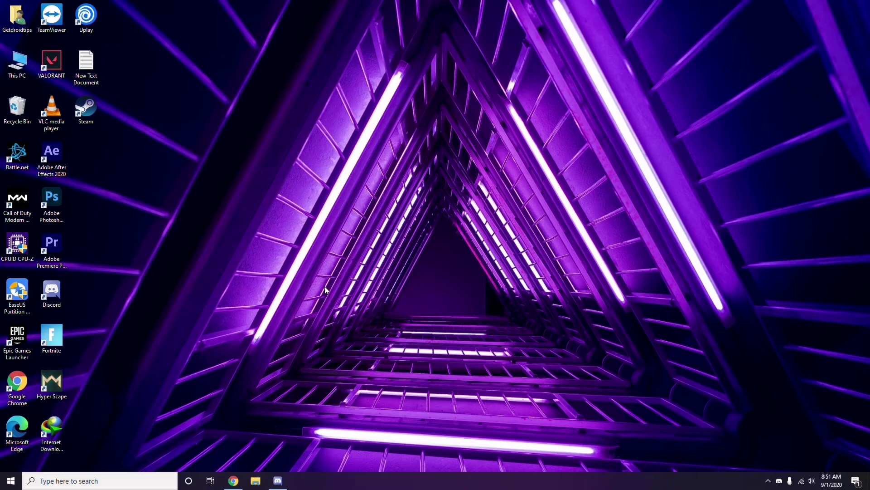
# Step: Search 'windows', confirm Windows Update shows the PC up to date, then close Settings
pyautogui.click(70, 483)
pyautogui.write('windows')
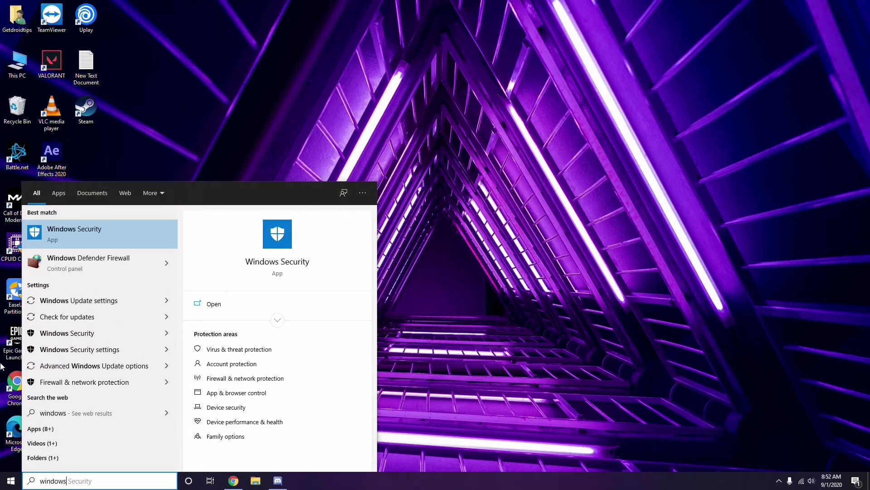
pyautogui.click(109, 300)
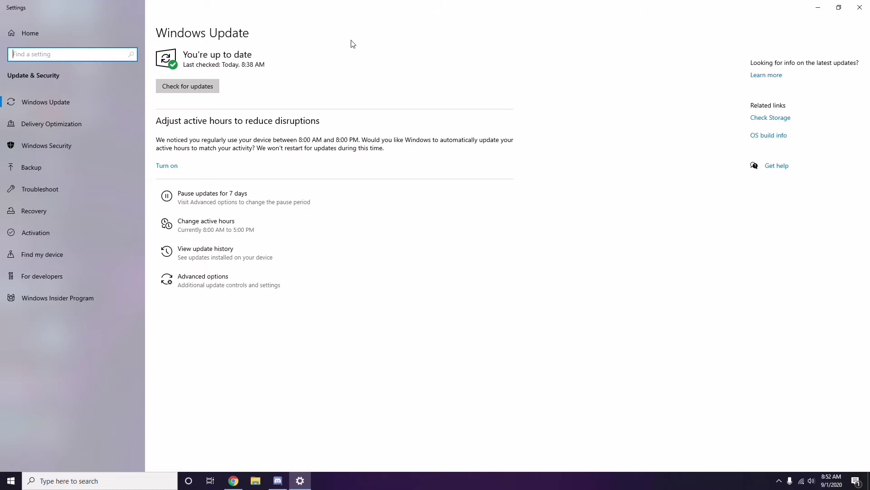
pyautogui.click(860, 7)
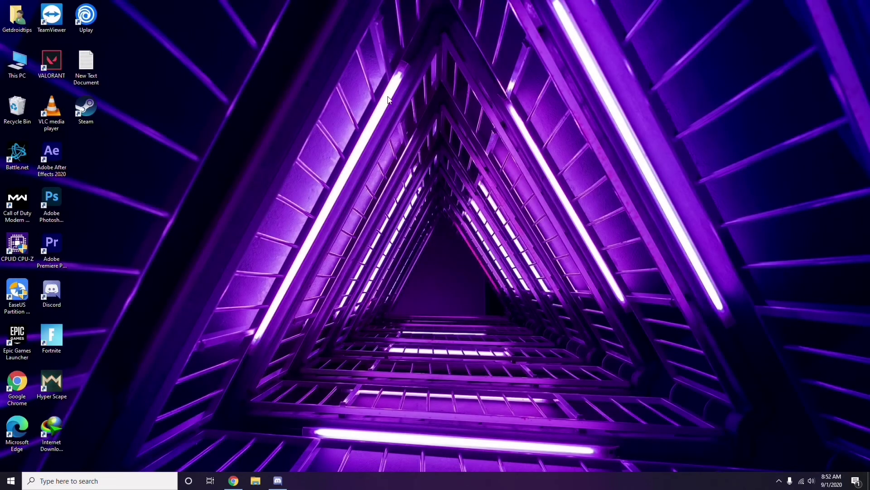